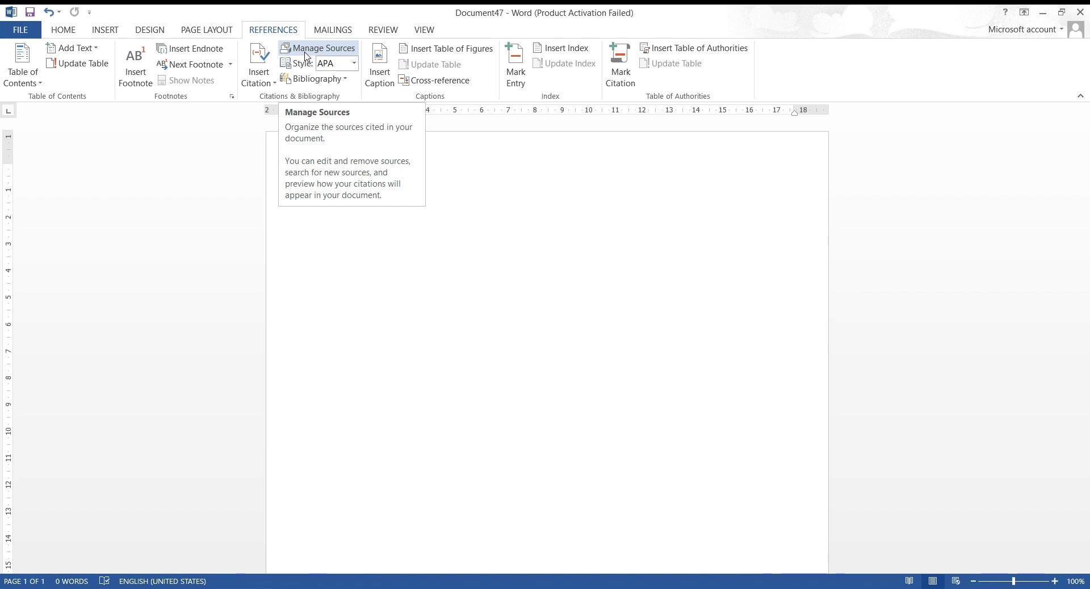
- Start a new source in the Source Manager and set its type to Journal Article
{"action": "left_click", "coordinate": [305, 55]}
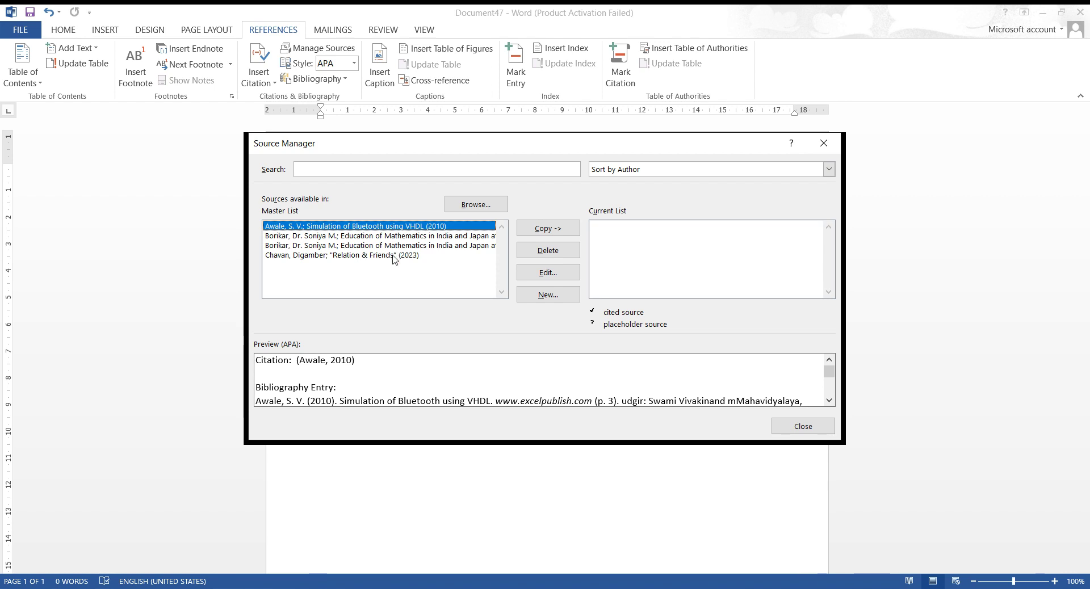
{"action": "left_click", "coordinate": [545, 296]}
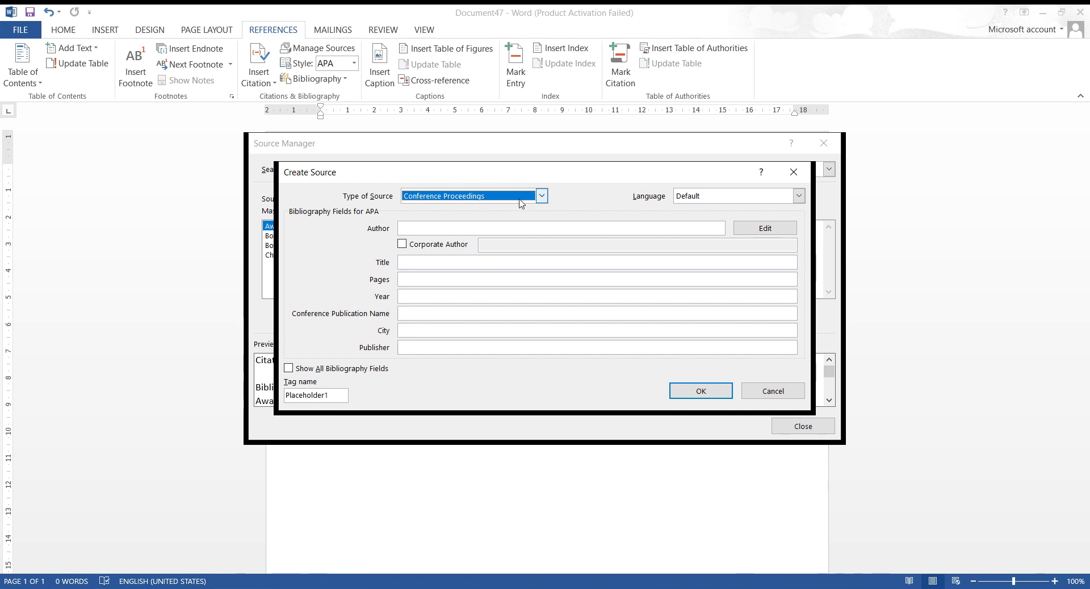
{"action": "left_click", "coordinate": [541, 196]}
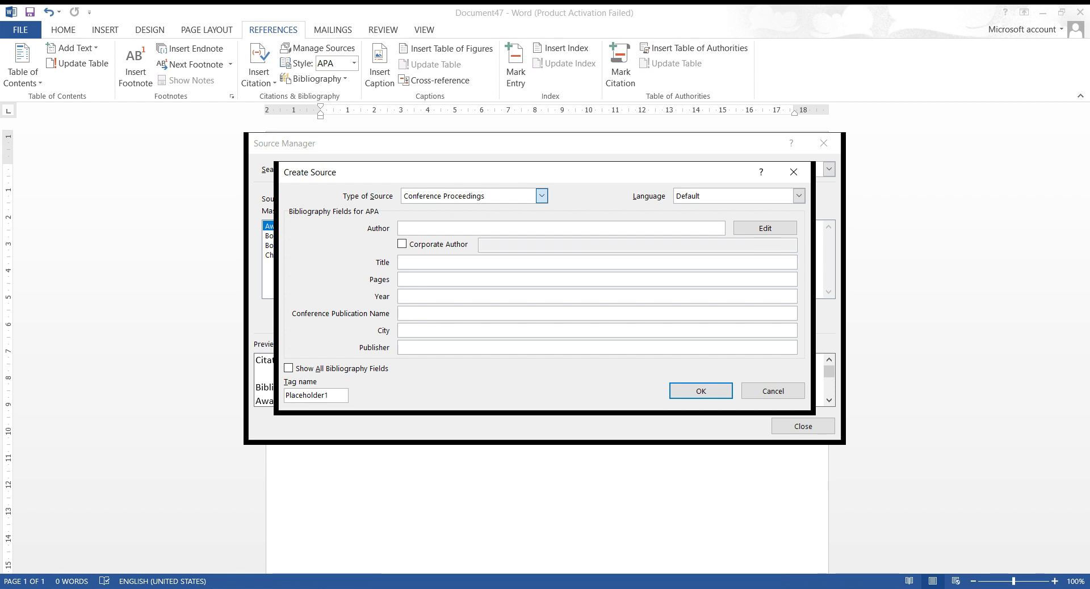
{"action": "key", "text": "Up"}
{"action": "key", "text": "Up"}
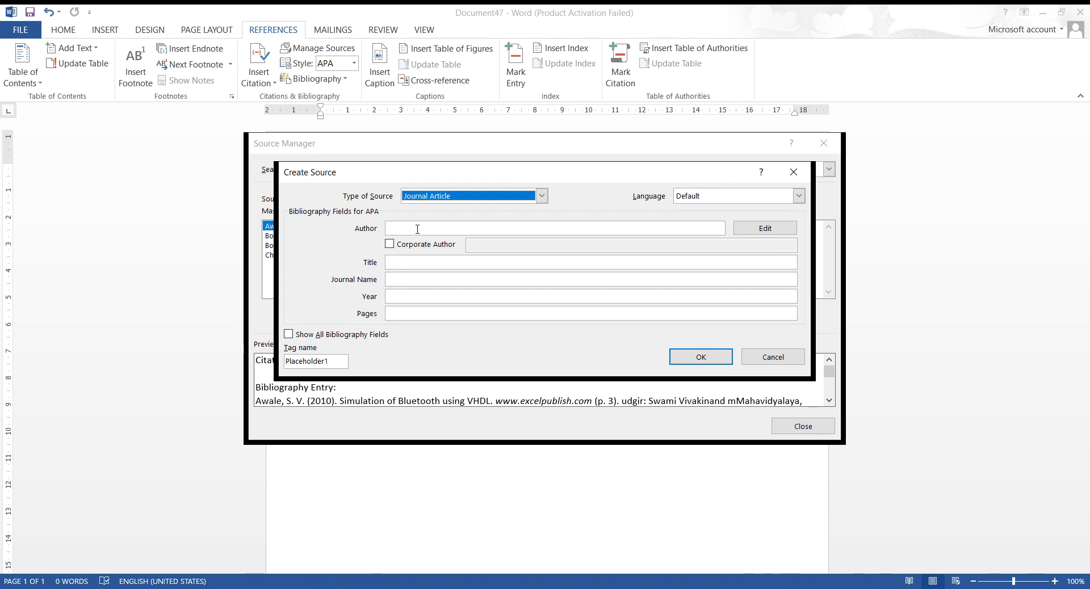
- Enter the names of the article's two authors in the Author field, leaving Corporate Author off
{"action": "left_click", "coordinate": [417, 228]}
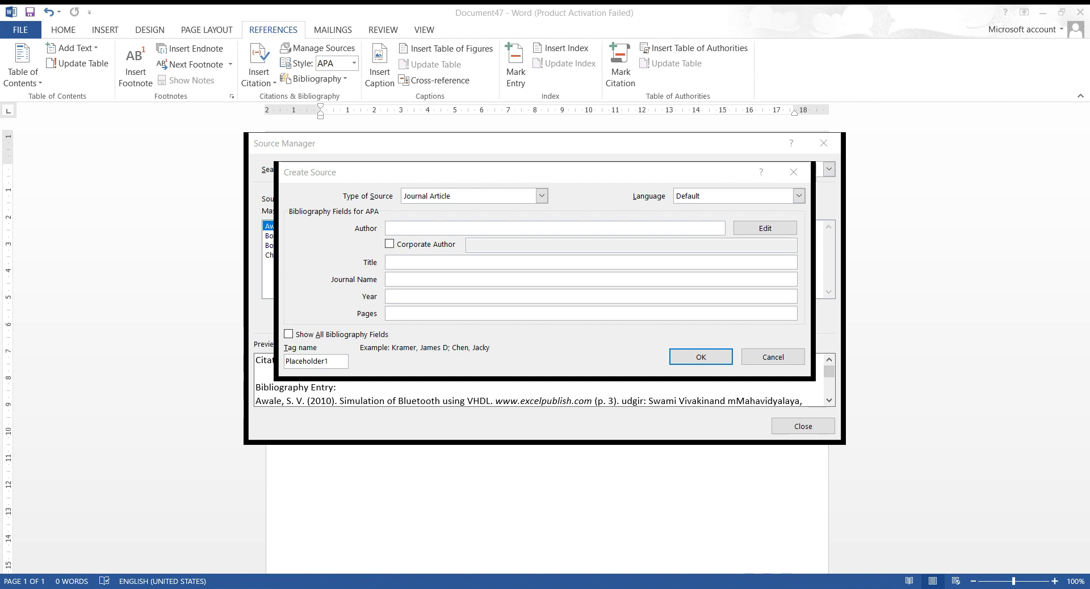
{"action": "left_click", "coordinate": [722, 567]}
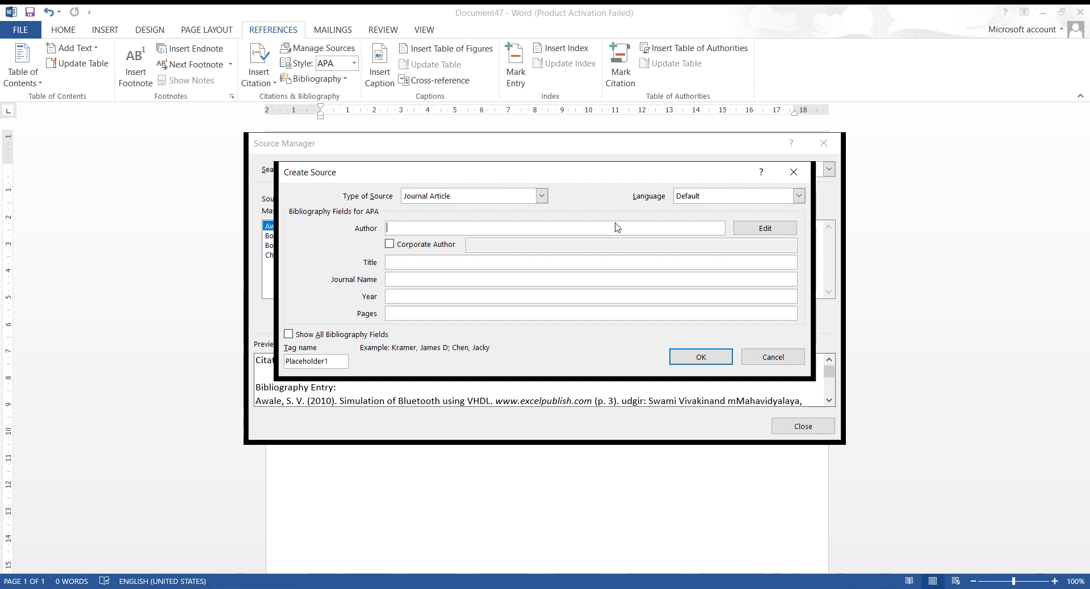
{"action": "type", "text": "Peter Torre III*, Jessica A. Barlow"}
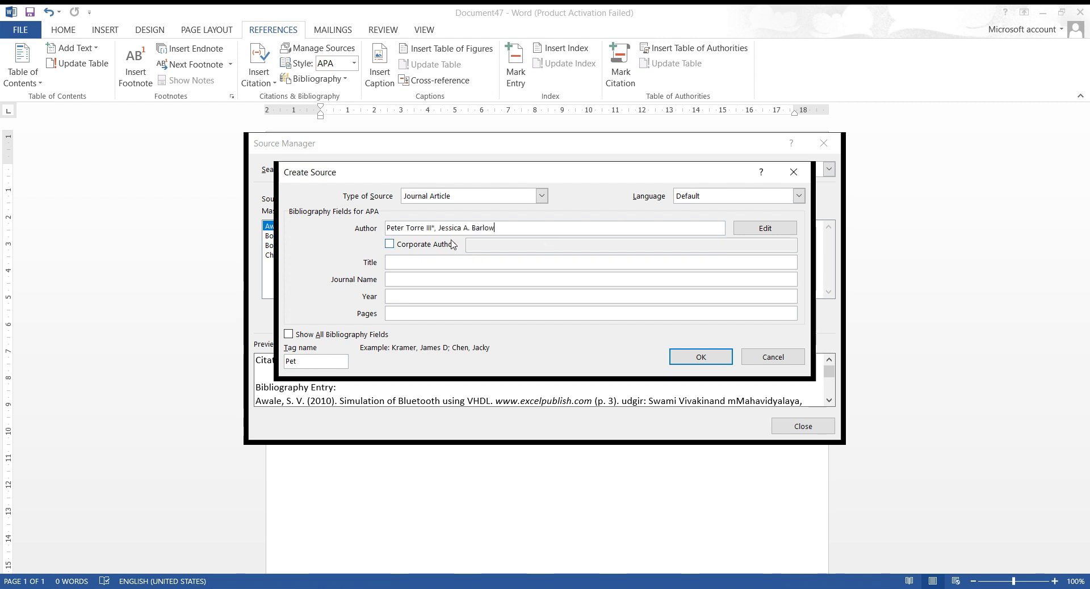
{"action": "left_click", "coordinate": [389, 245]}
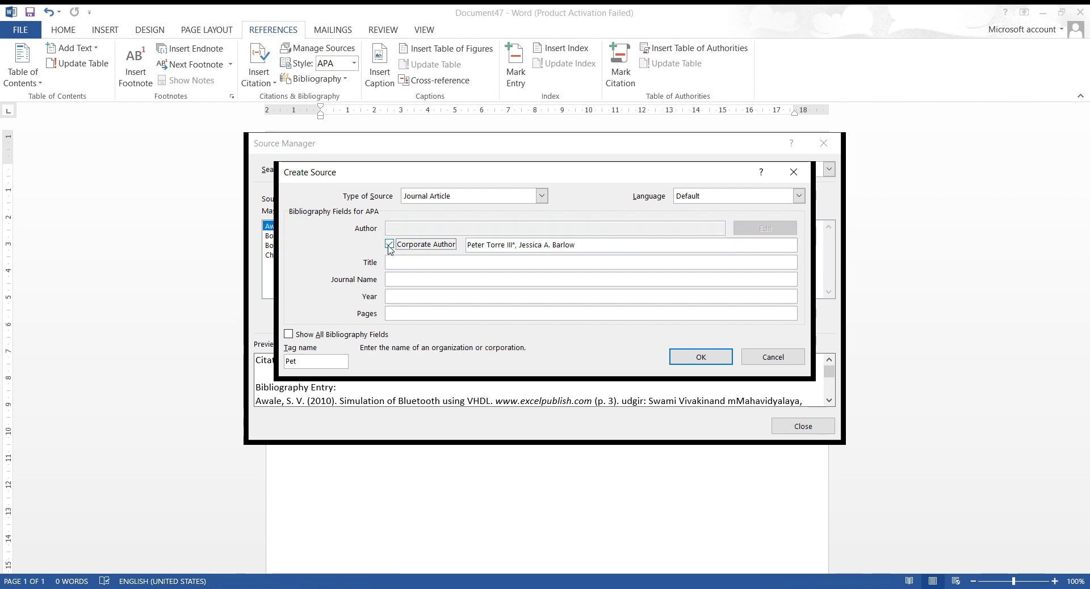
{"action": "left_click", "coordinate": [389, 245]}
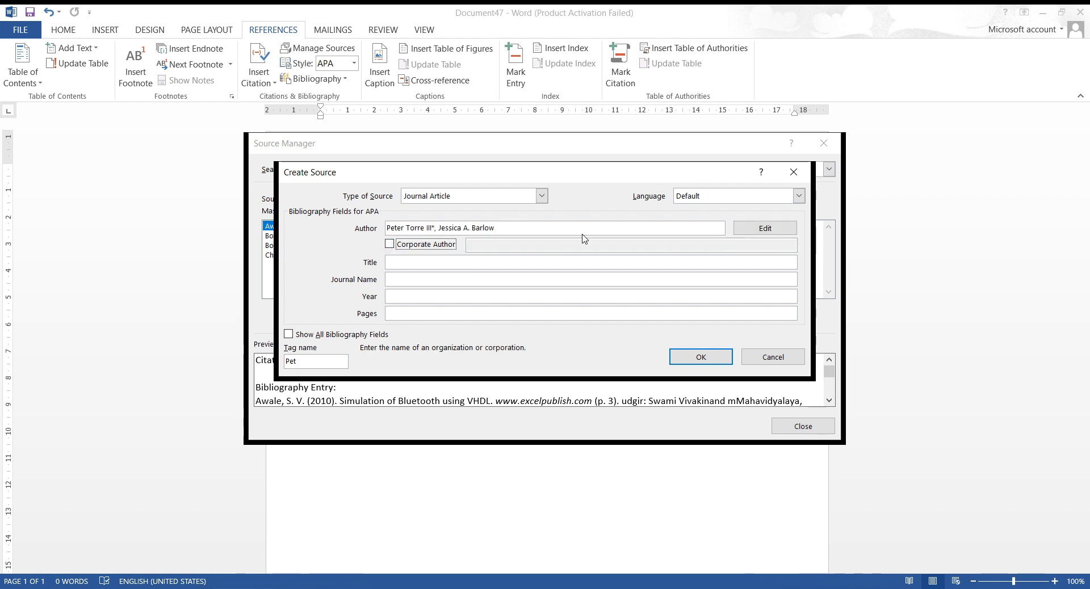
- Enter the title "Age-related changes in acoustic characteristics of adult speech" and journal name "Journal of Communication Disorders 42 (2009) 324–333"
{"action": "left_click", "coordinate": [403, 263]}
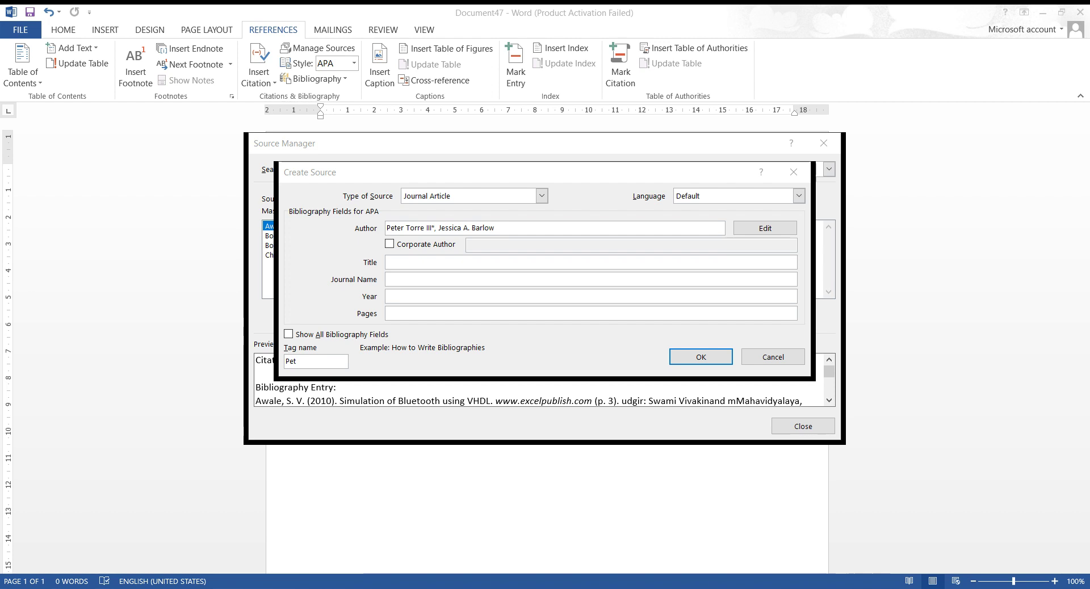
{"action": "left_click", "coordinate": [476, 254]}
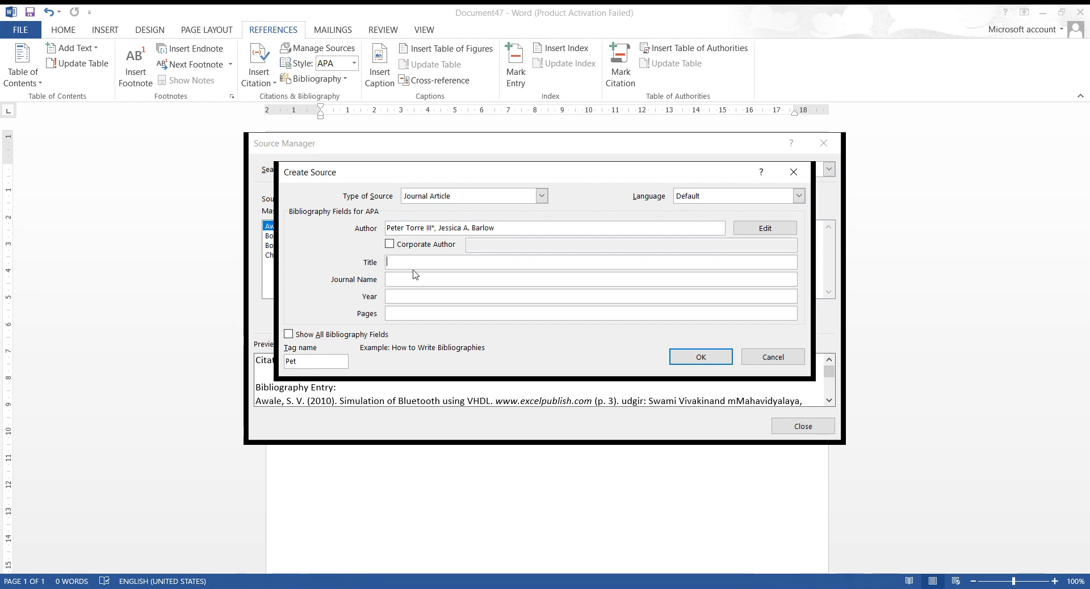
{"action": "type", "text": "Age-related changes in acoustic characteristics of adult speech"}
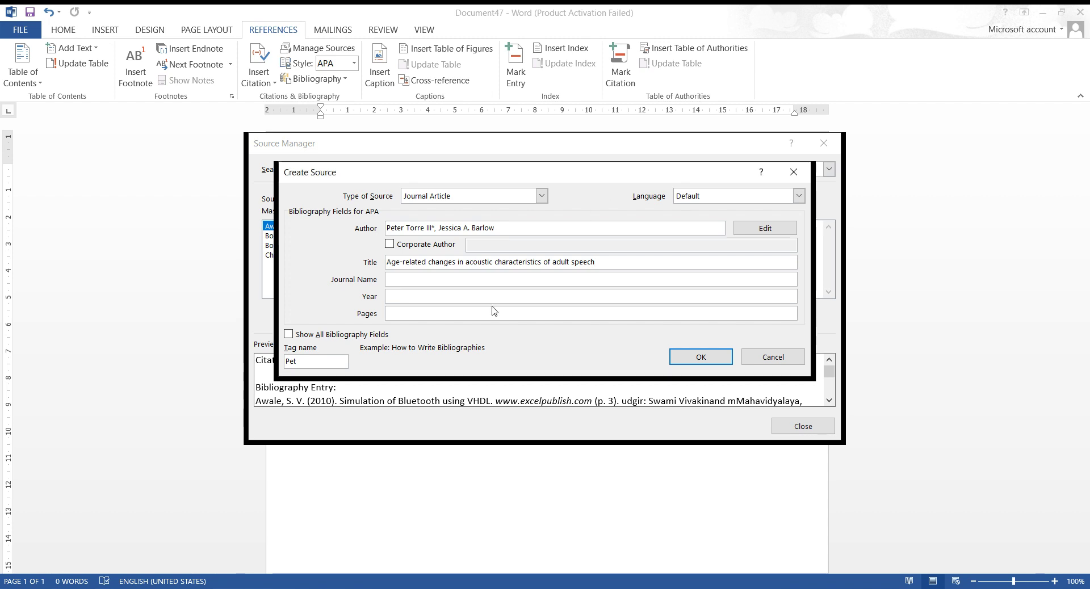
{"action": "left_click", "coordinate": [423, 278]}
{"action": "type", "text": "Journal of Communication Disorders 42 (2009) 324–333"}
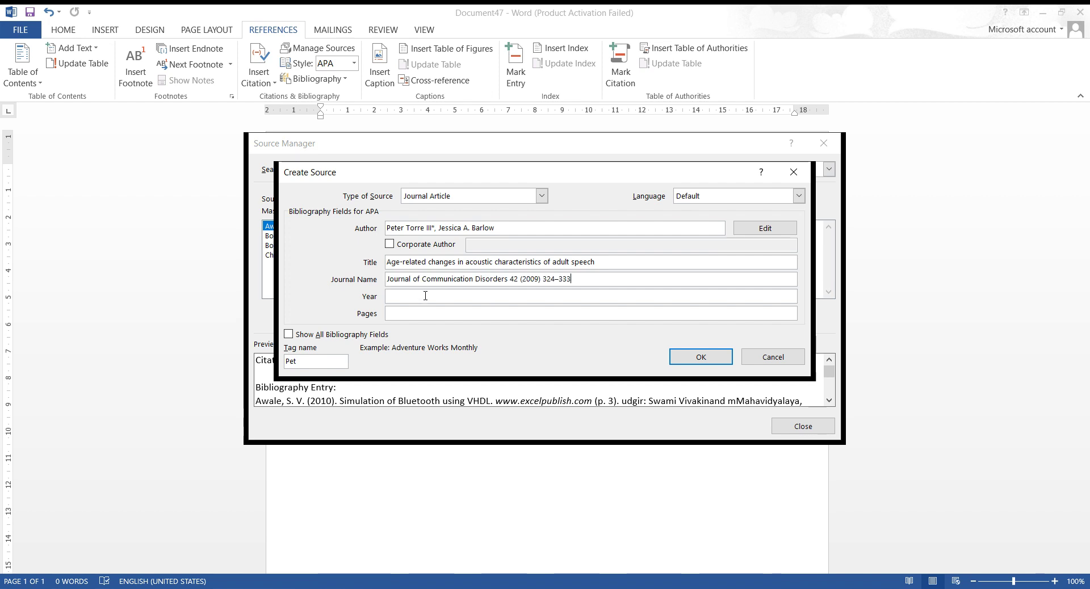
- Set the year to 2009 and the pages to 324–333, then save the source and close the Source Manager
{"action": "left_click", "coordinate": [411, 295]}
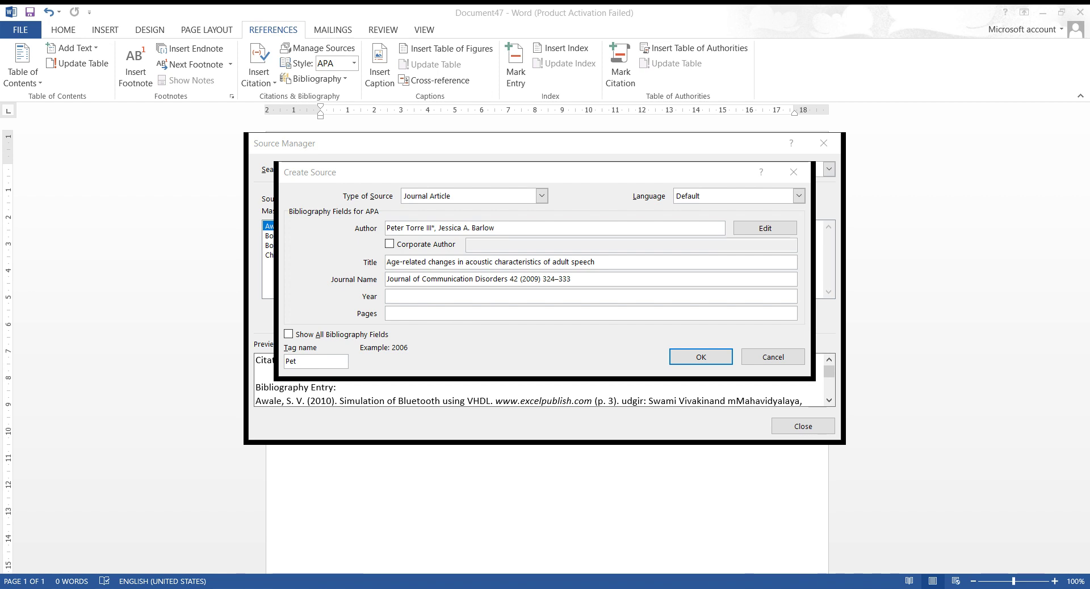
{"action": "key", "text": "alt+Tab"}
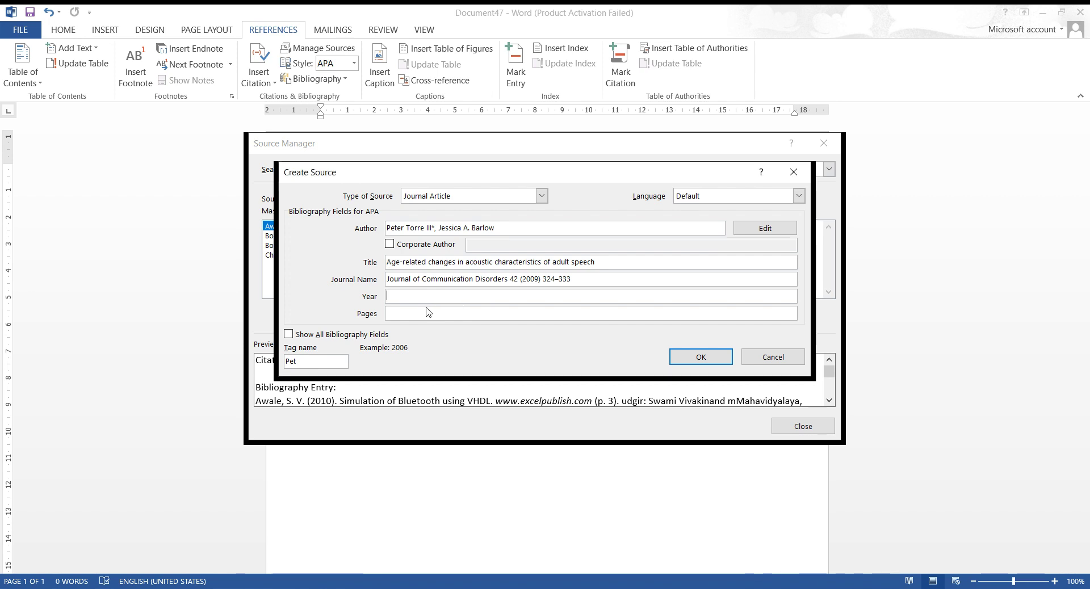
{"action": "type", "text": "2009"}
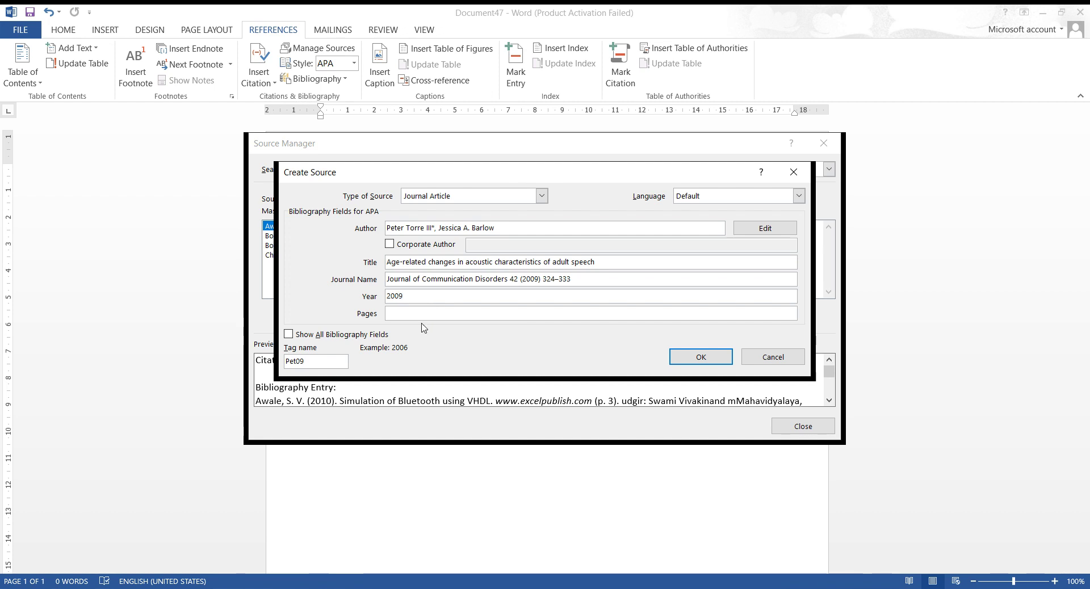
{"action": "left_click", "coordinate": [423, 316]}
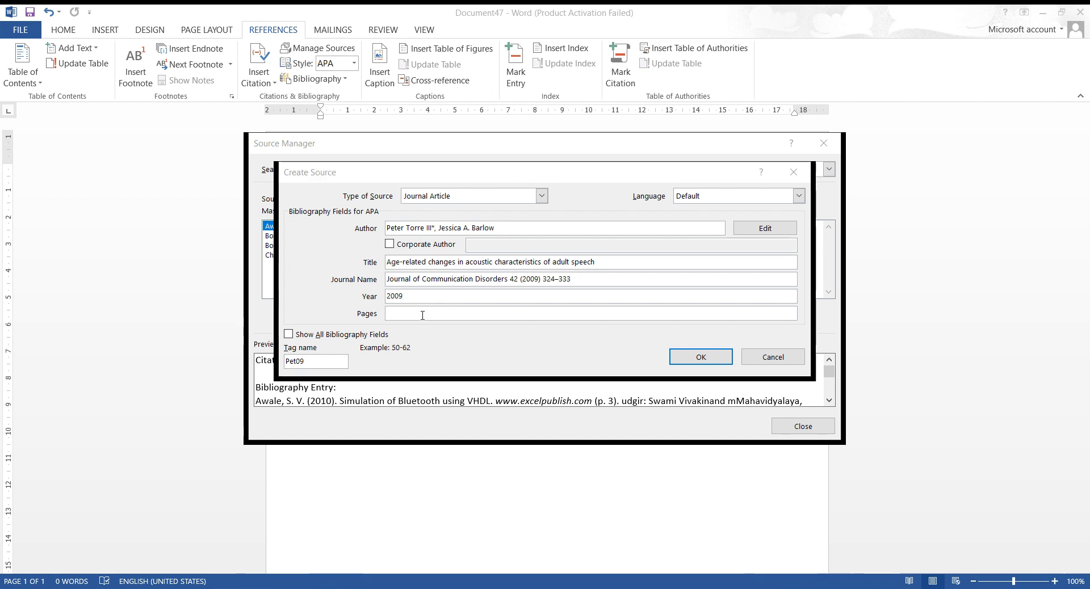
{"action": "key", "text": "alt+Tab"}
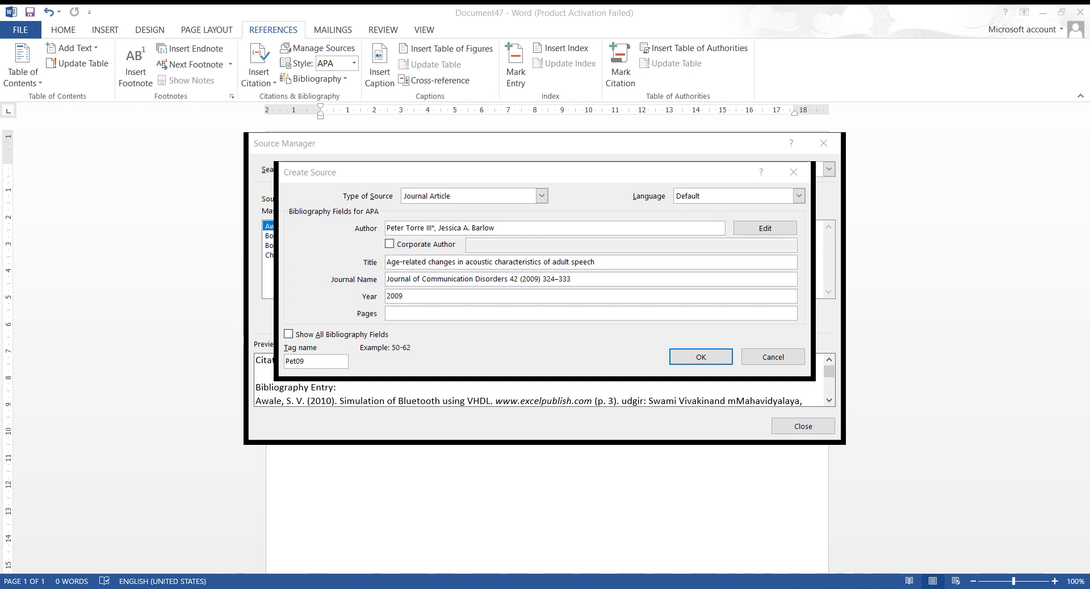
{"action": "key", "text": "alt+Tab"}
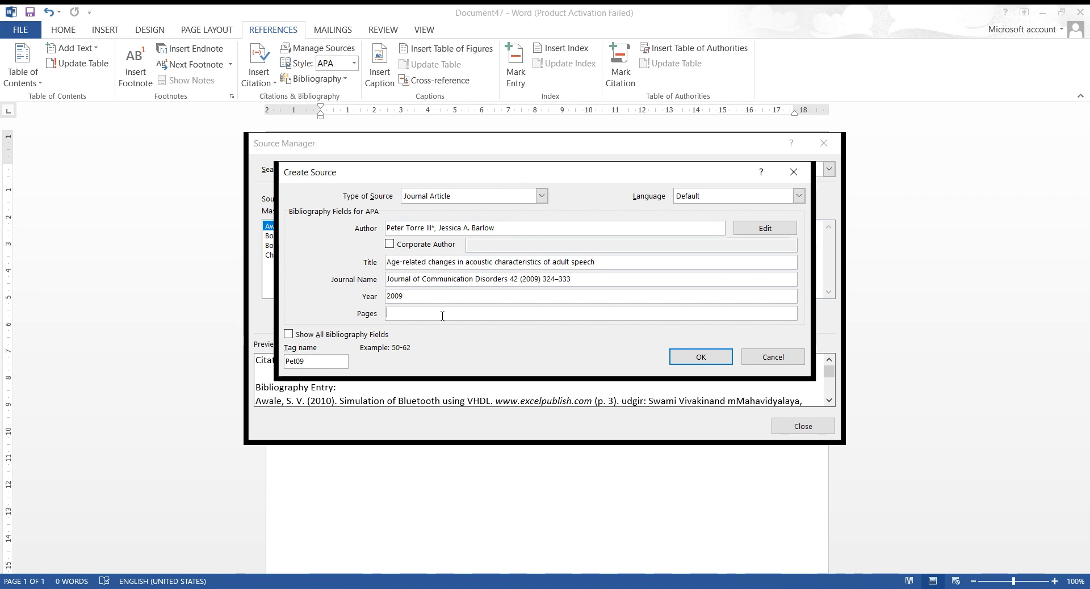
{"action": "type", "text": "324–333"}
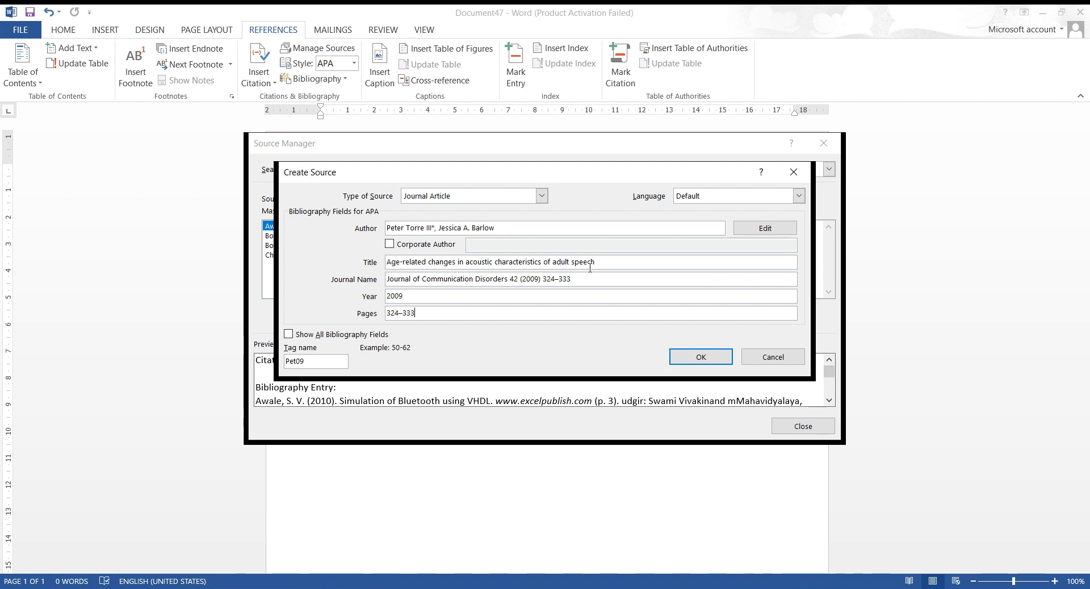
{"action": "left_click", "coordinate": [701, 357]}
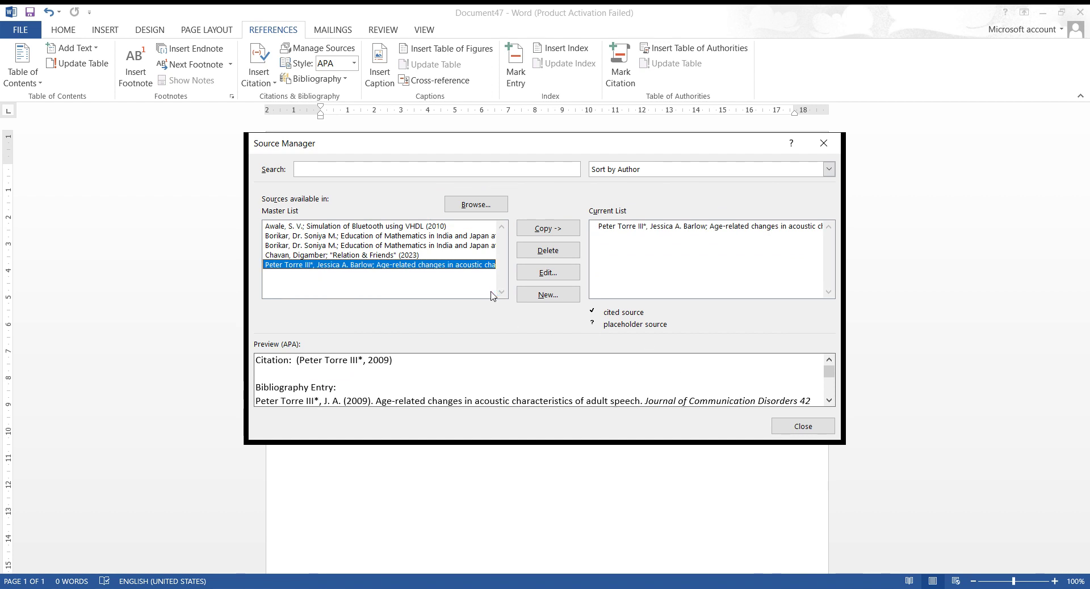
{"action": "left_click", "coordinate": [785, 428]}
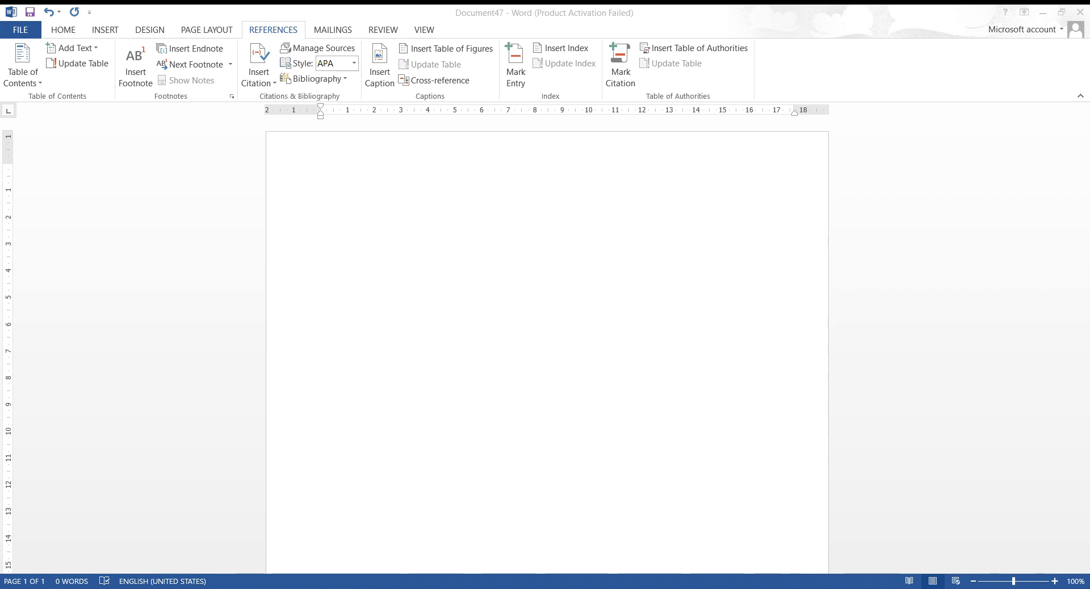
- Paste the passage starting "Formants correspond to resonant frequencies" and ending "most notably" into the blank document
{"action": "left_click", "coordinate": [555, 360]}
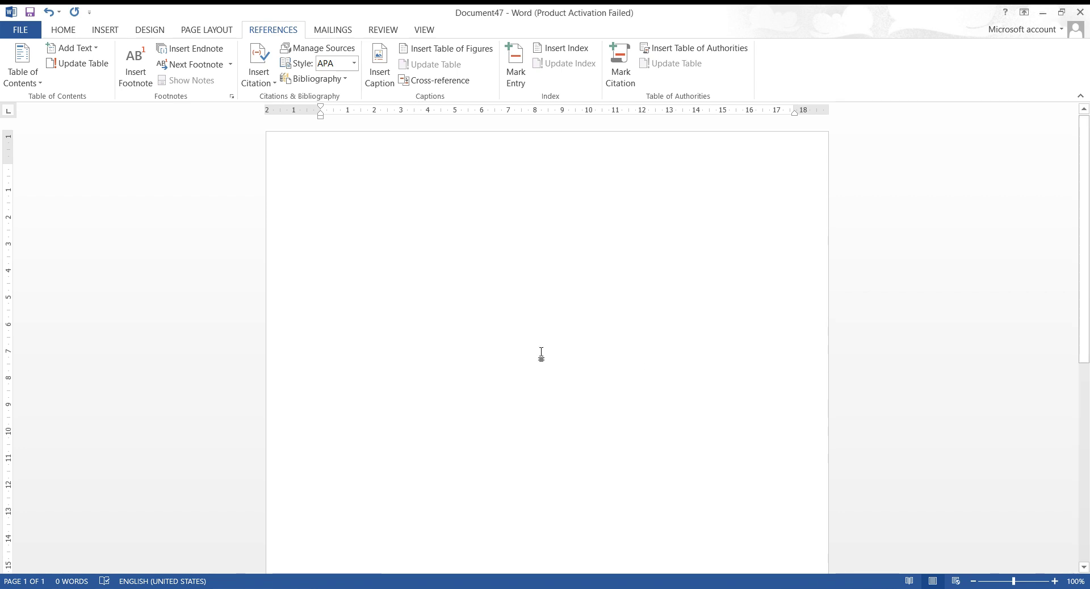
{"action": "type", "text": "Formants correspond to resonant frequencies or pitch overtones of the vocal tract with the greatest amplitude, and differ depending on the configuration of the vocal tract for articulating different types of voiced sounds, most notably"}
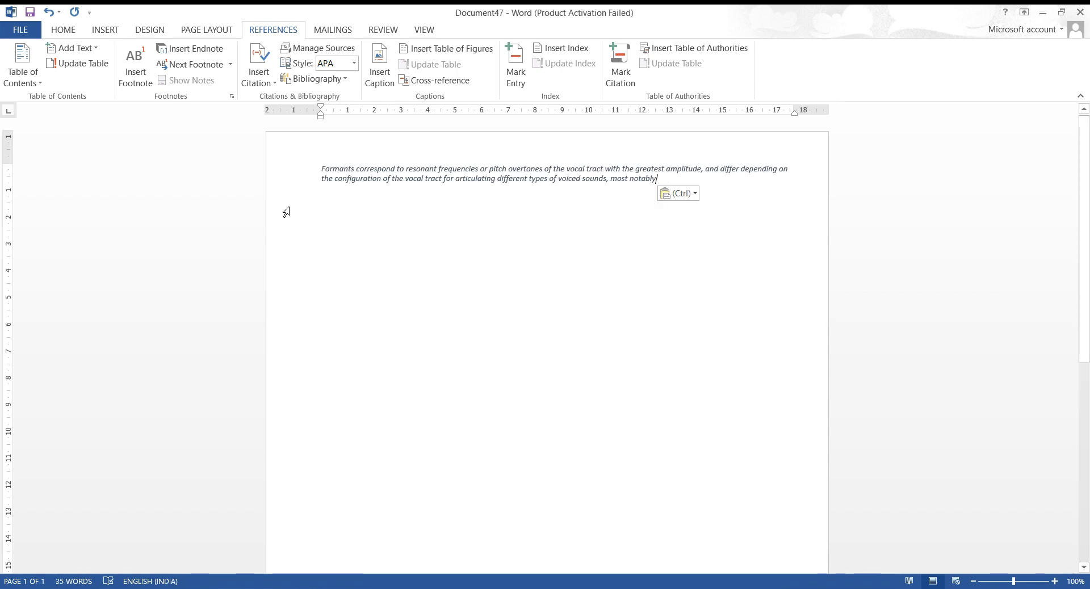
{"action": "scroll", "coordinate": [341, 237], "scroll_direction": "up", "scroll_amount": 3, "text": "ctrl"}
{"action": "scroll", "coordinate": [341, 237], "scroll_direction": "up", "scroll_amount": 3, "text": "ctrl"}
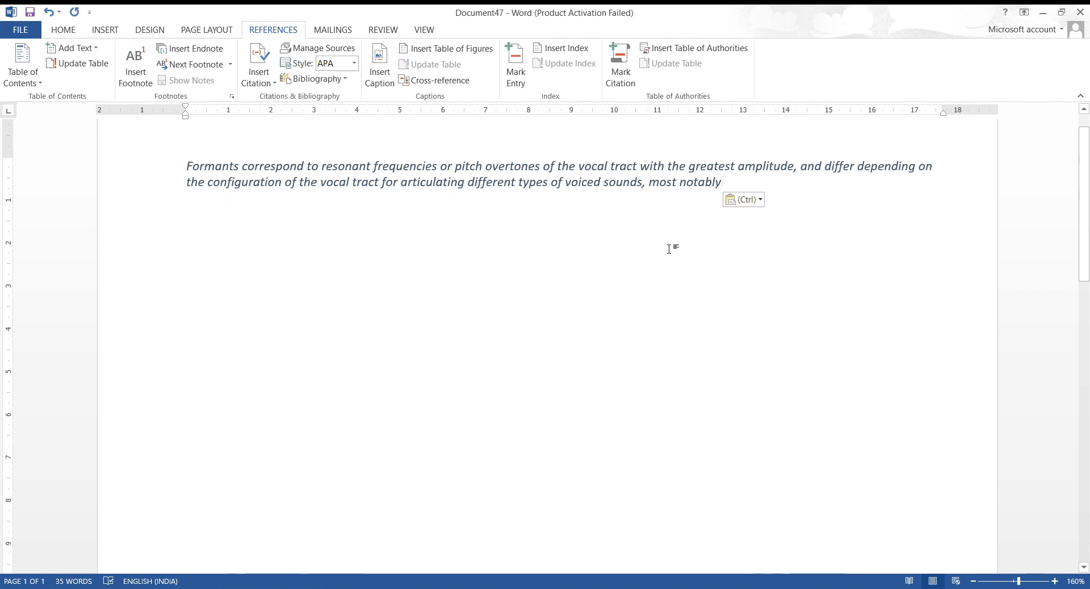
- Insert a citation of the 2009 adult speech article at the end of the pasted passage
{"action": "left_click", "coordinate": [258, 79]}
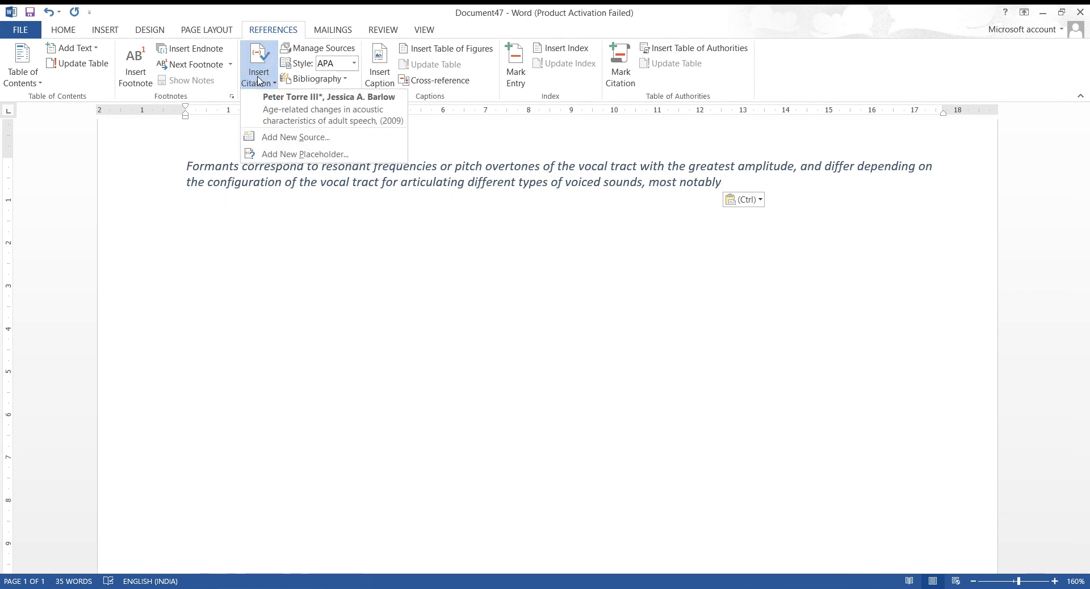
{"action": "left_click", "coordinate": [287, 106]}
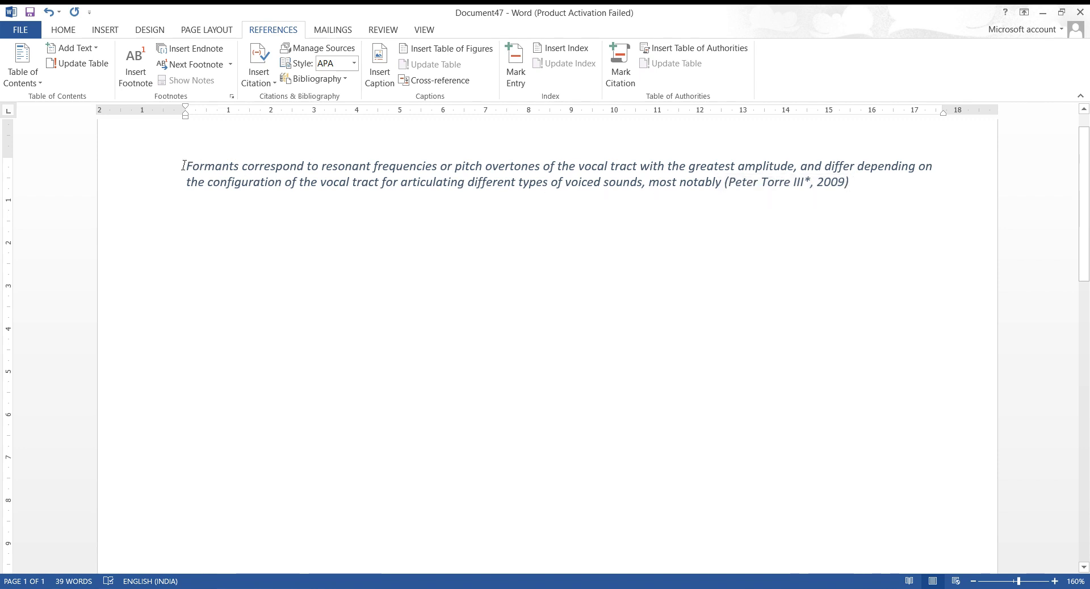
{"action": "left_click_drag", "start_coordinate": [185, 166], "coordinate": [767, 184]}
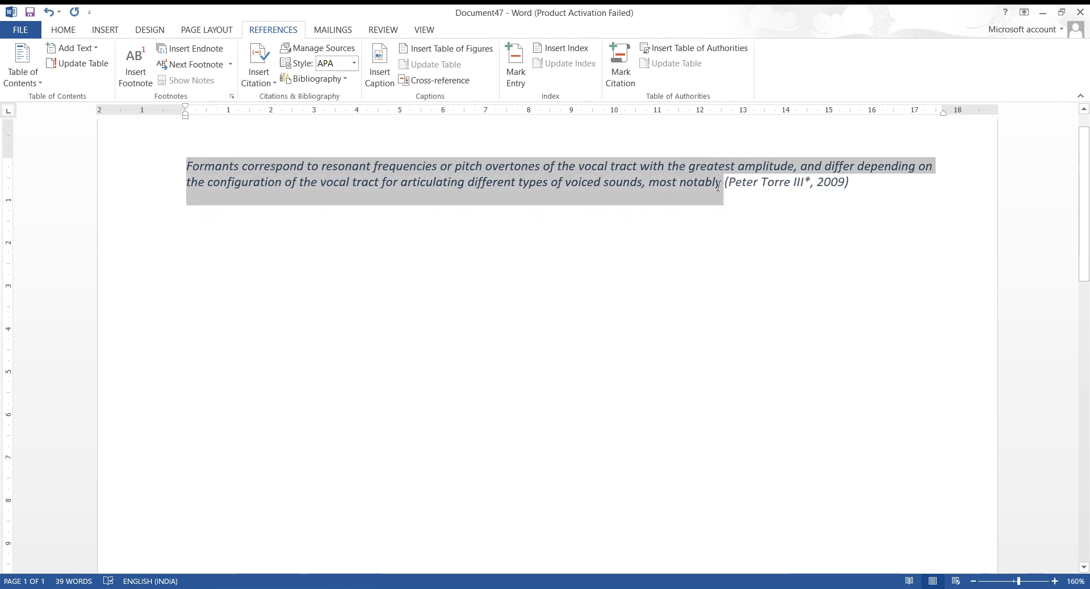
{"action": "left_click", "coordinate": [871, 186]}
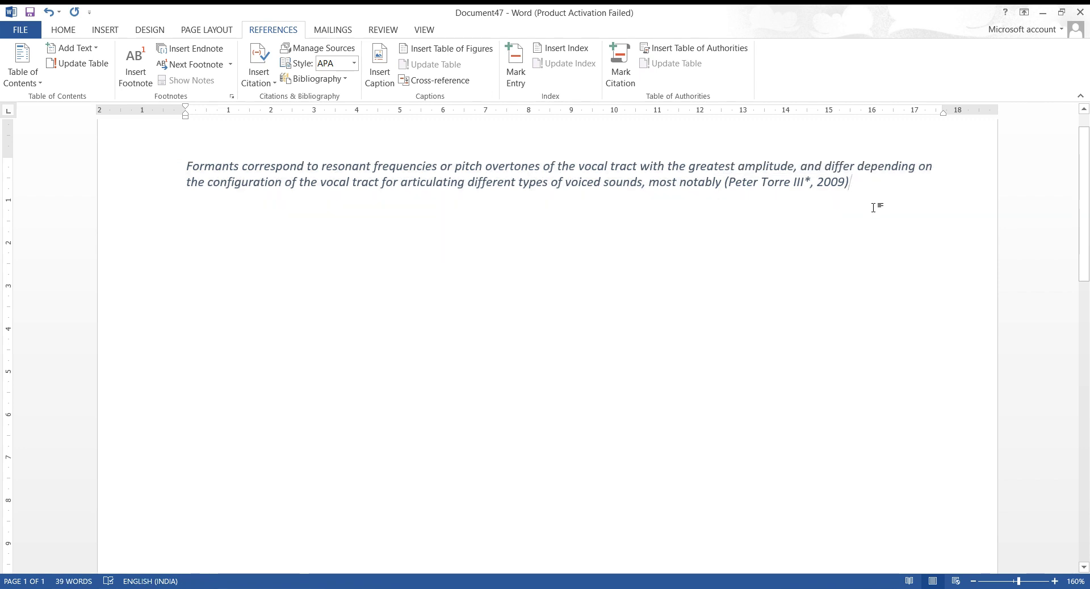
{"action": "left_click", "coordinate": [307, 80]}
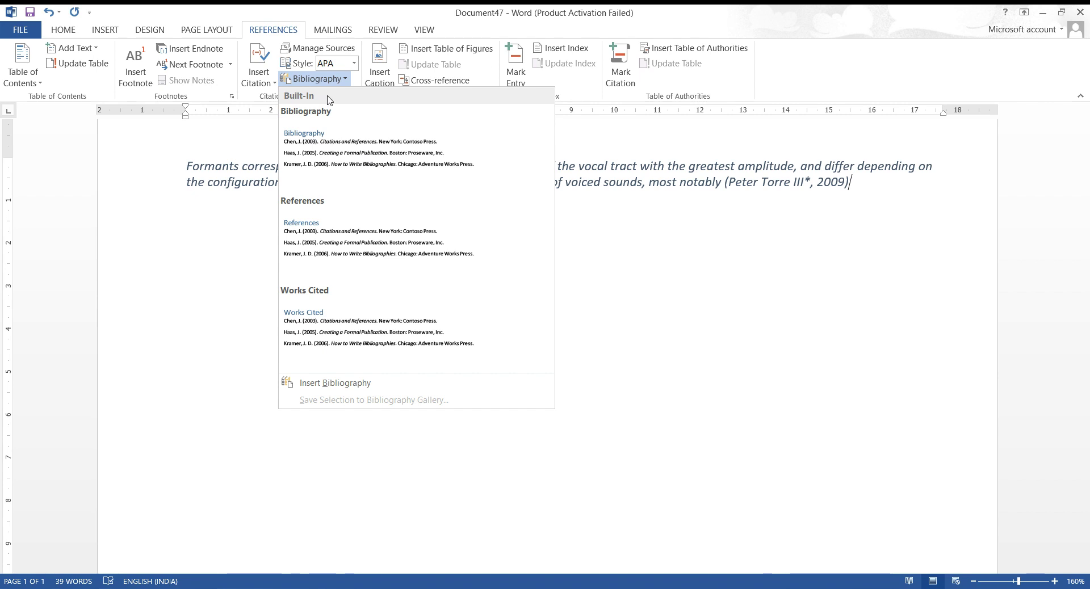
{"action": "left_click", "coordinate": [340, 142]}
{"action": "scroll", "coordinate": [509, 396], "scroll_direction": "down", "scroll_amount": 5}
{"action": "scroll", "coordinate": [509, 397], "scroll_direction": "down", "scroll_amount": 8}
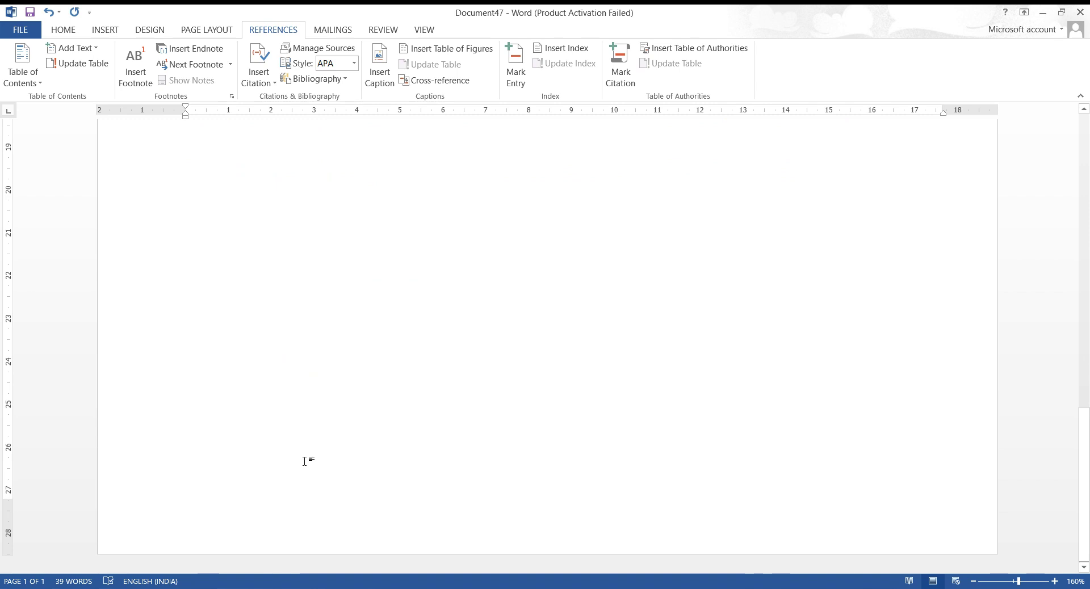
{"action": "scroll", "coordinate": [231, 479], "scroll_direction": "up", "scroll_amount": 15}
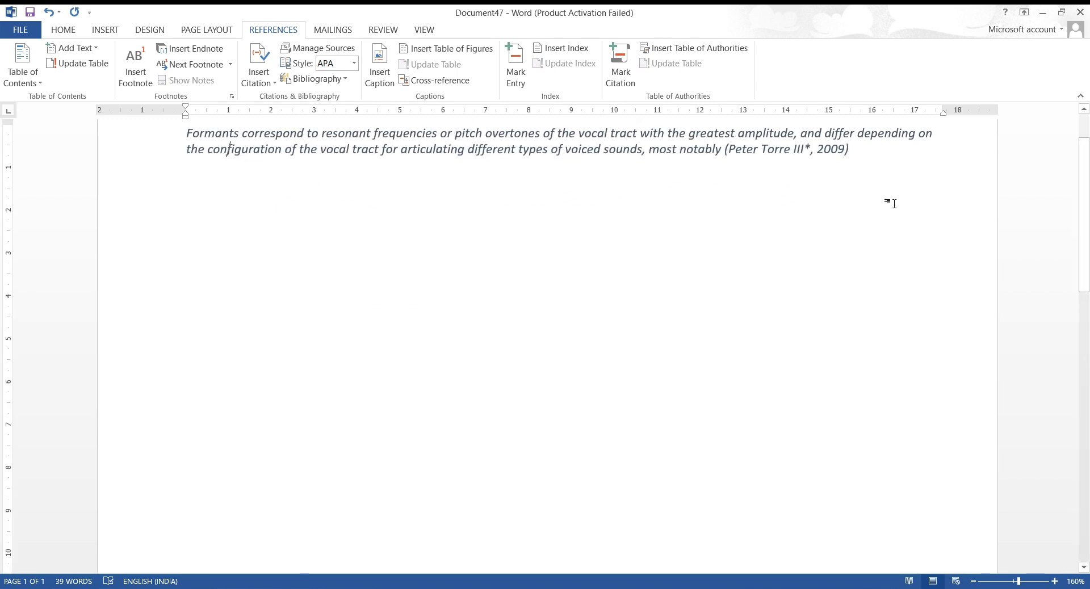
- Add several blank lines below the cited passage and insert a page break there
{"action": "key", "text": "Return"}
{"action": "key", "text": "Return"}
{"action": "key", "text": "Return"}
{"action": "key", "text": "Return"}
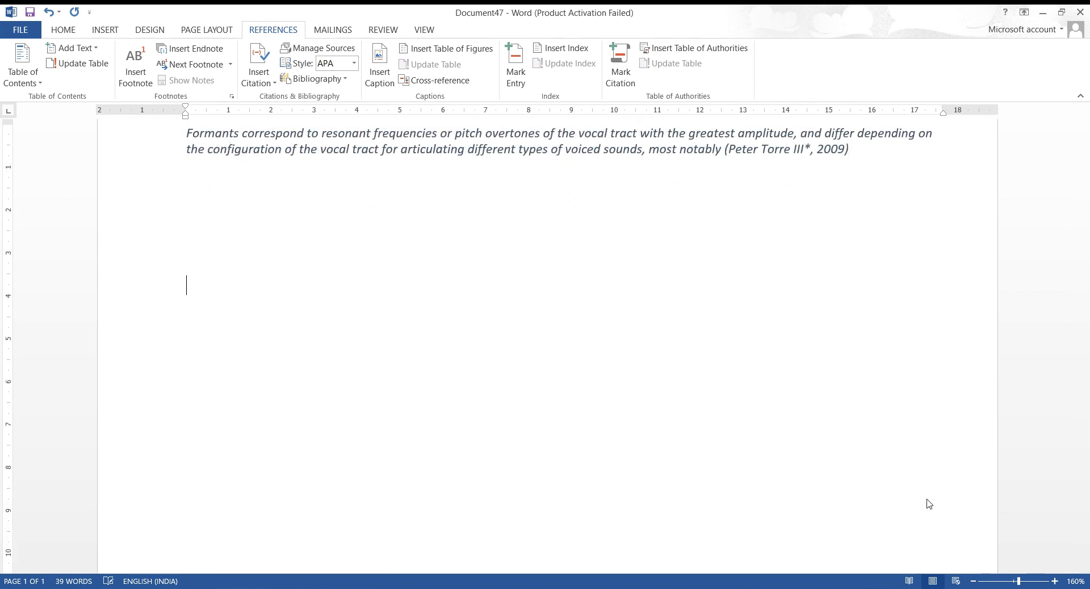
{"action": "left_click", "coordinate": [105, 30]}
{"action": "left_click", "coordinate": [76, 55]}
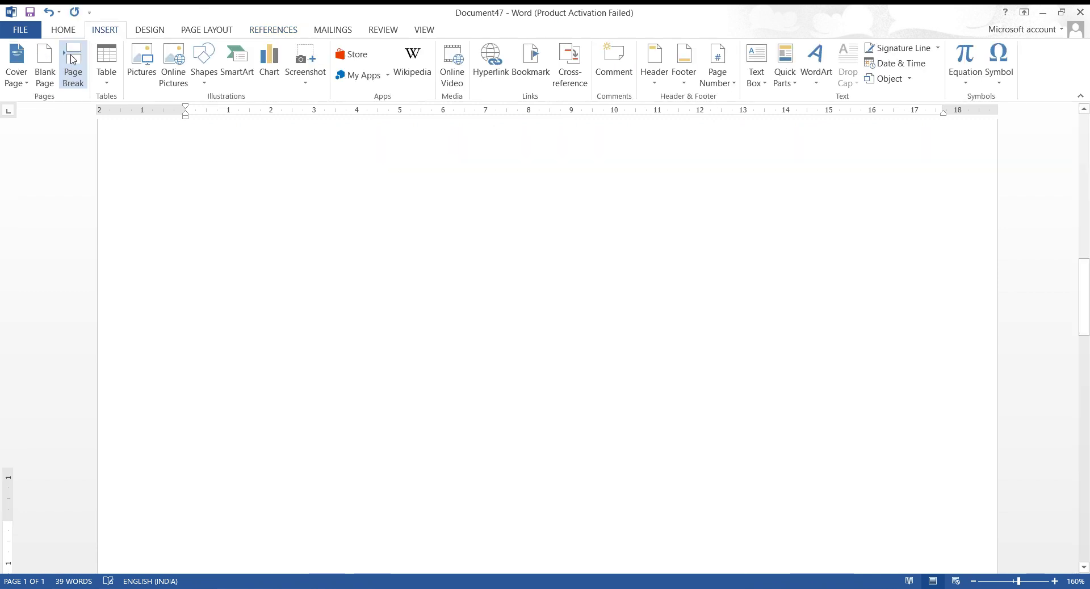
- Insert the built-in Bibliography with its heading on the new second page
{"action": "left_click", "coordinate": [270, 31]}
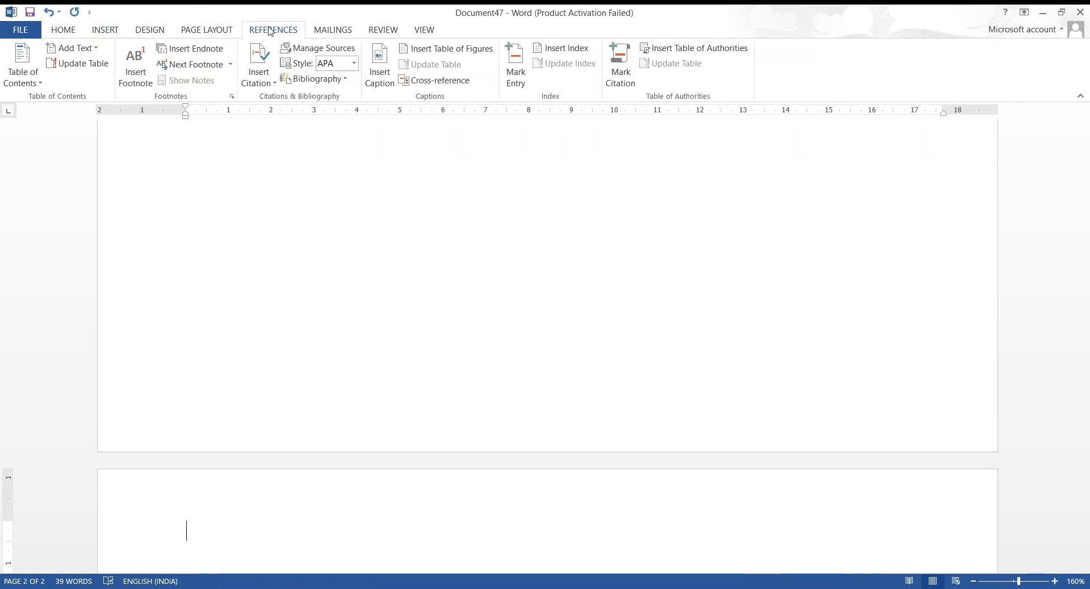
{"action": "left_click", "coordinate": [317, 79]}
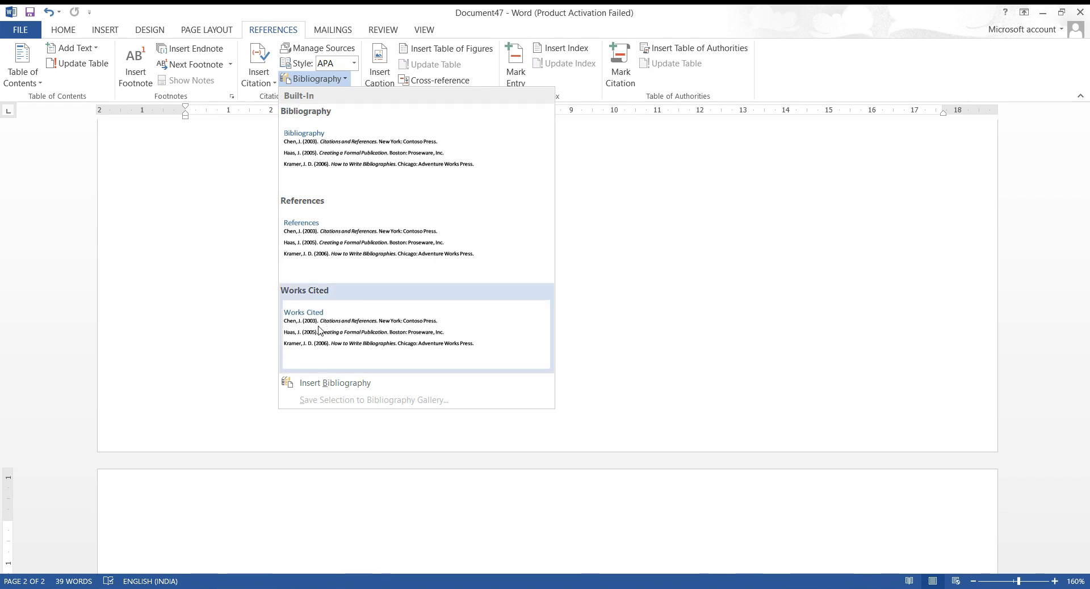
{"action": "left_click", "coordinate": [348, 153]}
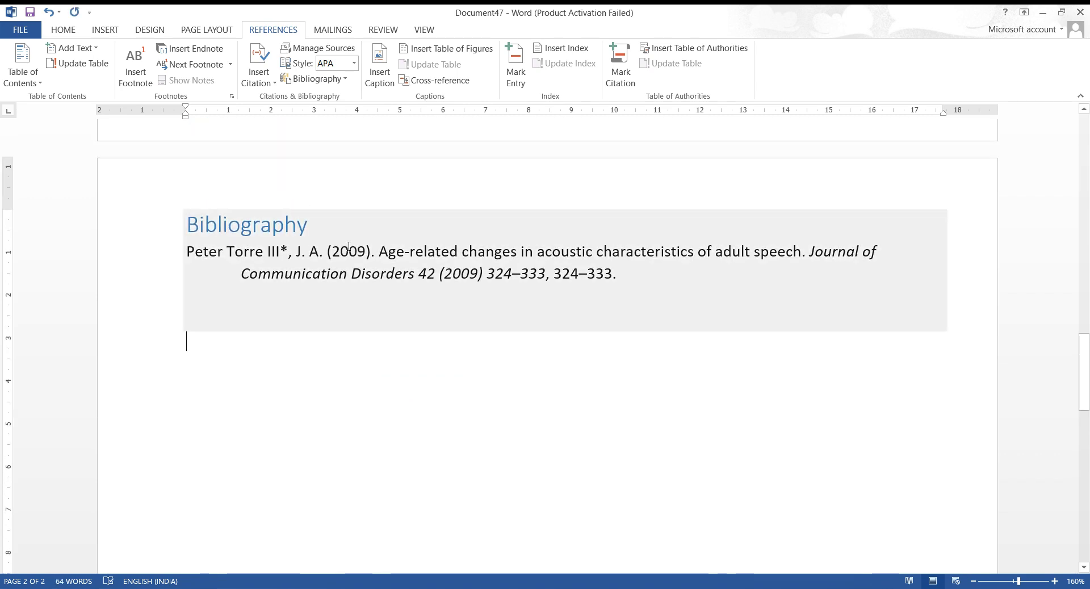